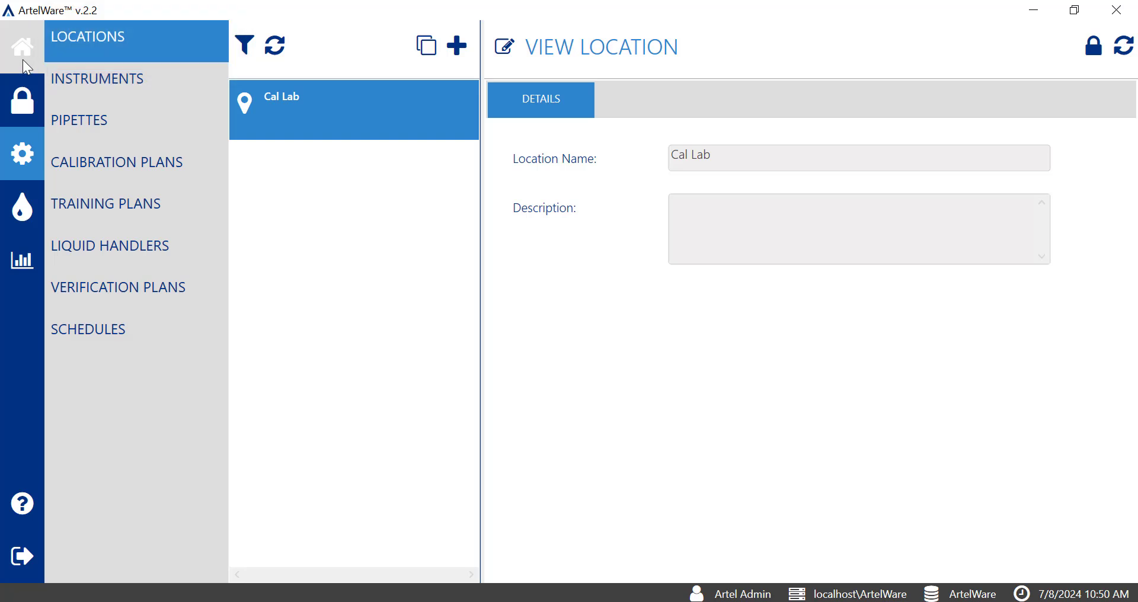
Step: Add a new location named Hawaii and save it
{"action": "left_click", "coordinate": [22, 59]}
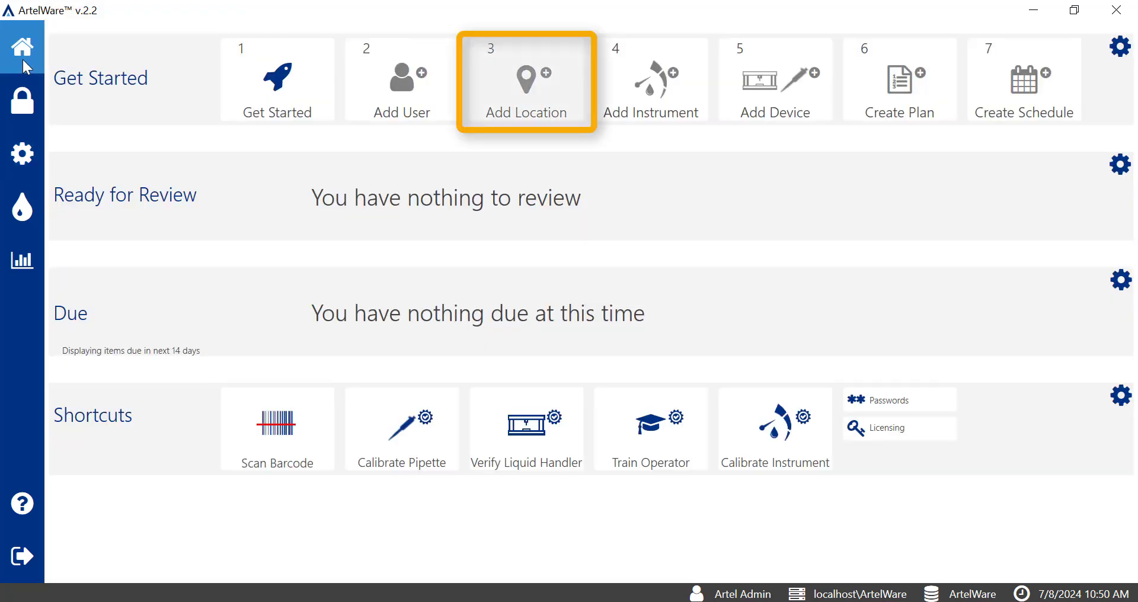
{"action": "left_click", "coordinate": [512, 88]}
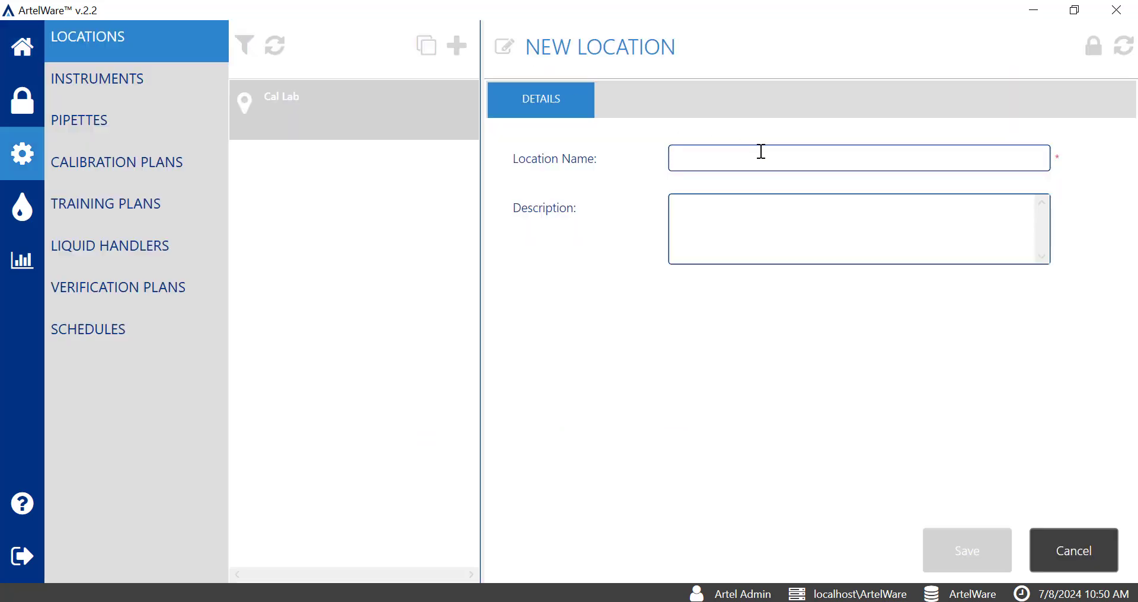
{"action": "type", "text": "Hawaii"}
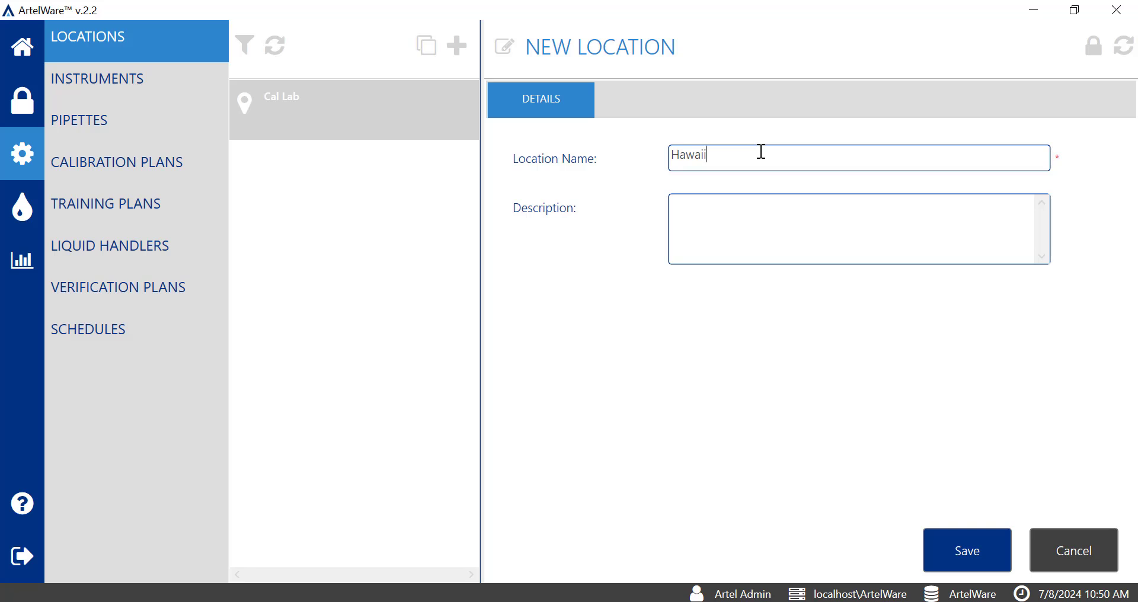
{"action": "left_click", "coordinate": [975, 542]}
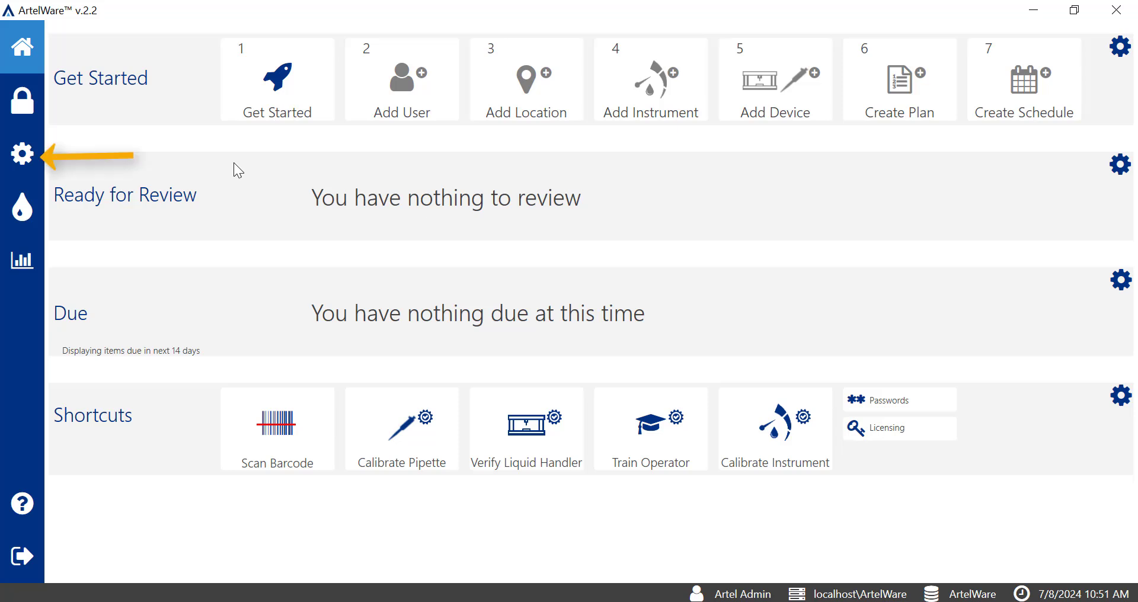
Step: Try to deactivate the Cal Lab location
{"action": "left_click", "coordinate": [22, 158]}
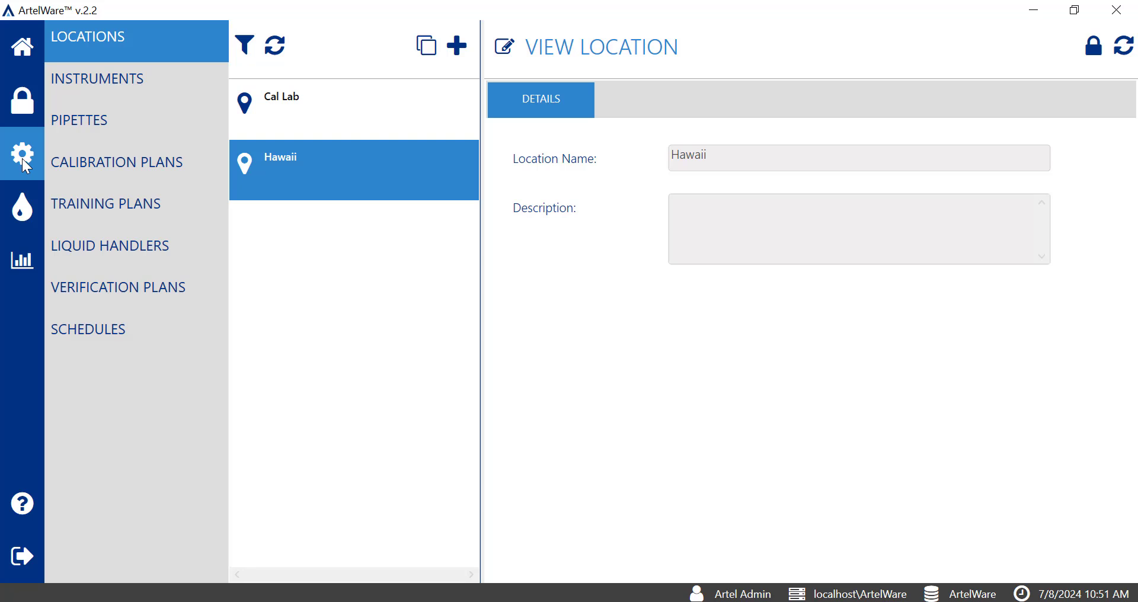
{"action": "left_click", "coordinate": [371, 128]}
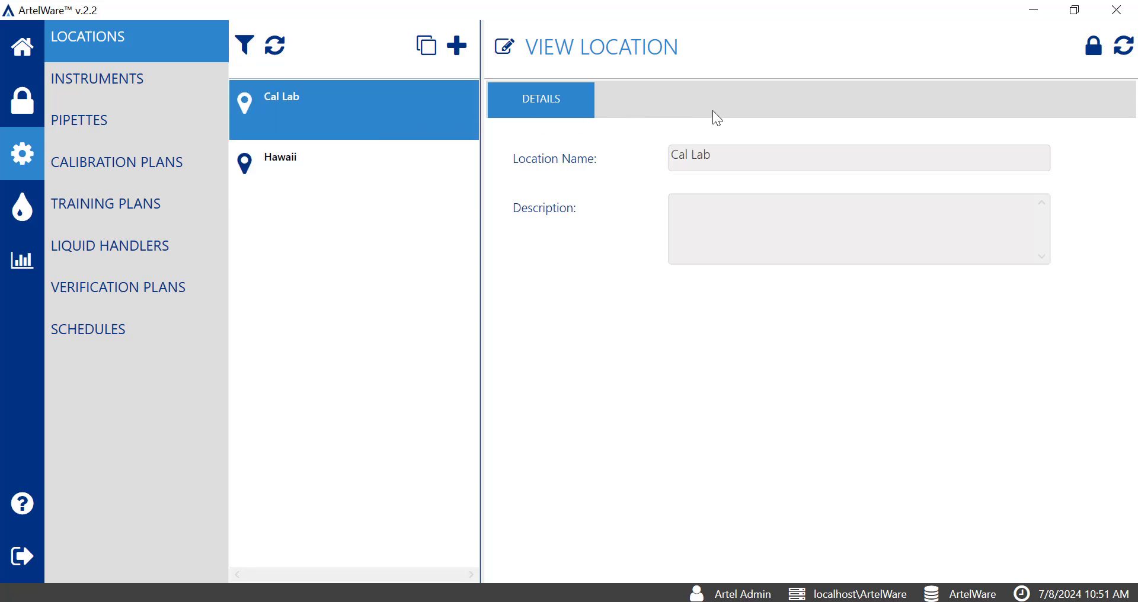
{"action": "left_click", "coordinate": [1094, 48]}
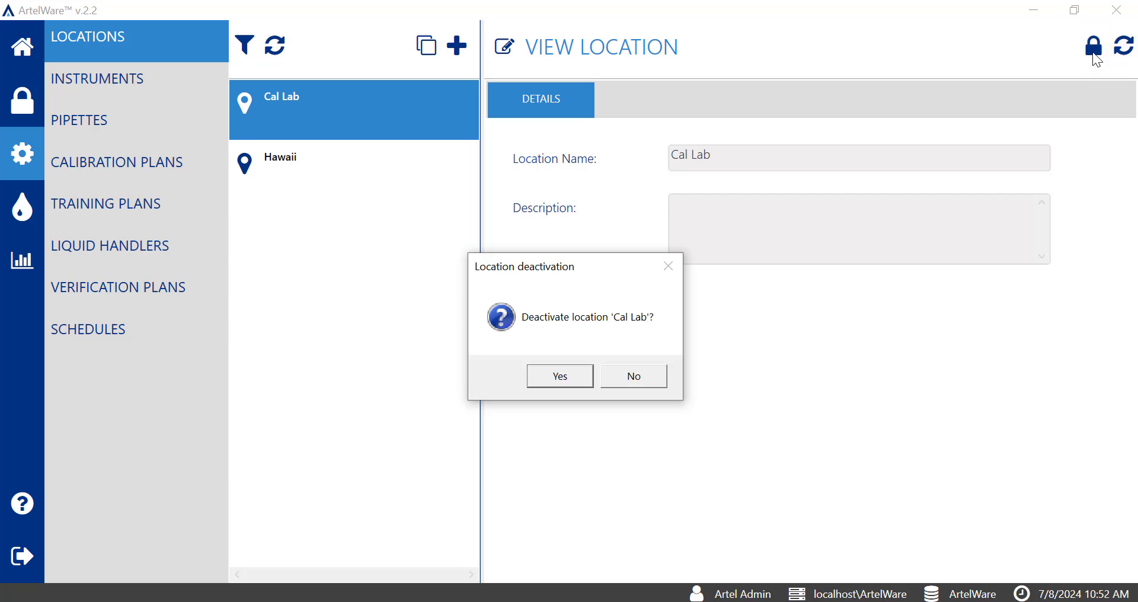
{"action": "left_click", "coordinate": [561, 378]}
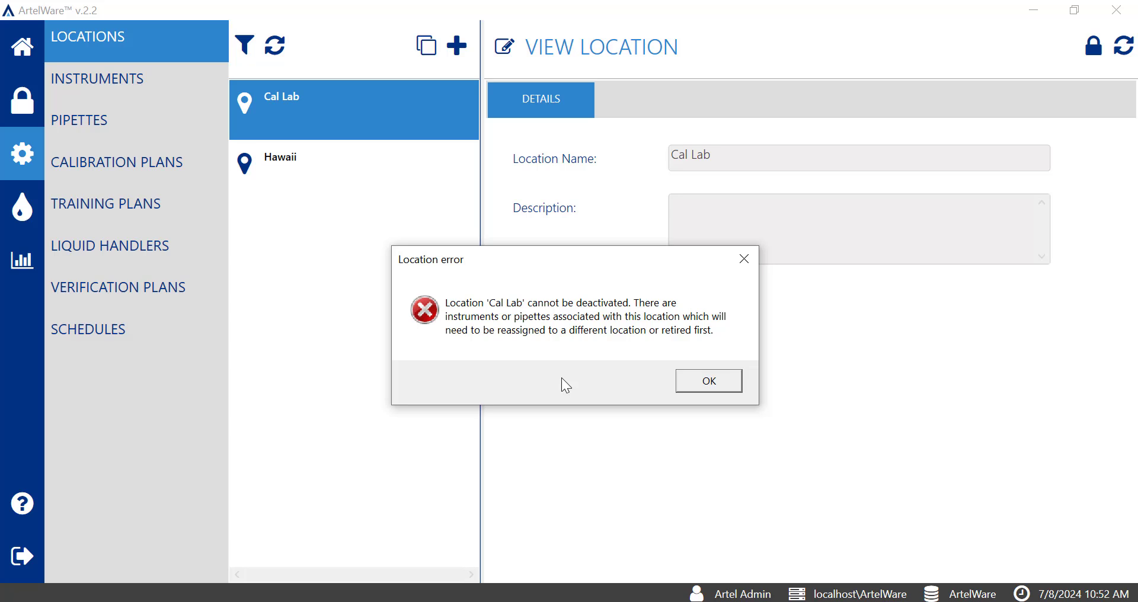
{"action": "key", "text": "Return"}
{"action": "left_click", "coordinate": [414, 177]}
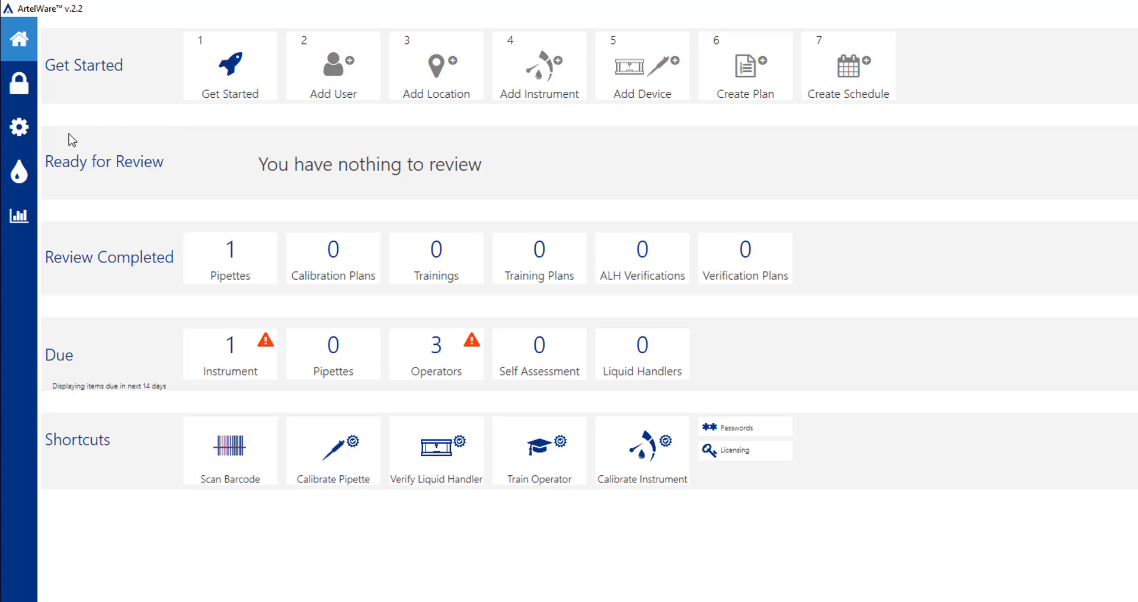
Step: Filter the instruments by location with the text "cal"
{"action": "left_click", "coordinate": [37, 132]}
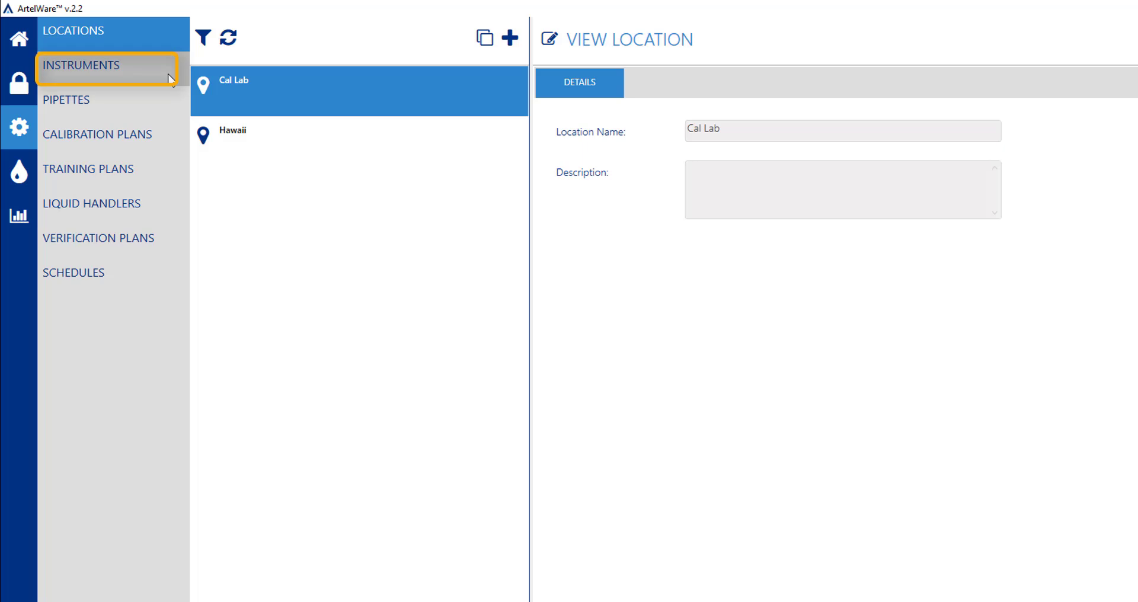
{"action": "left_click", "coordinate": [171, 79]}
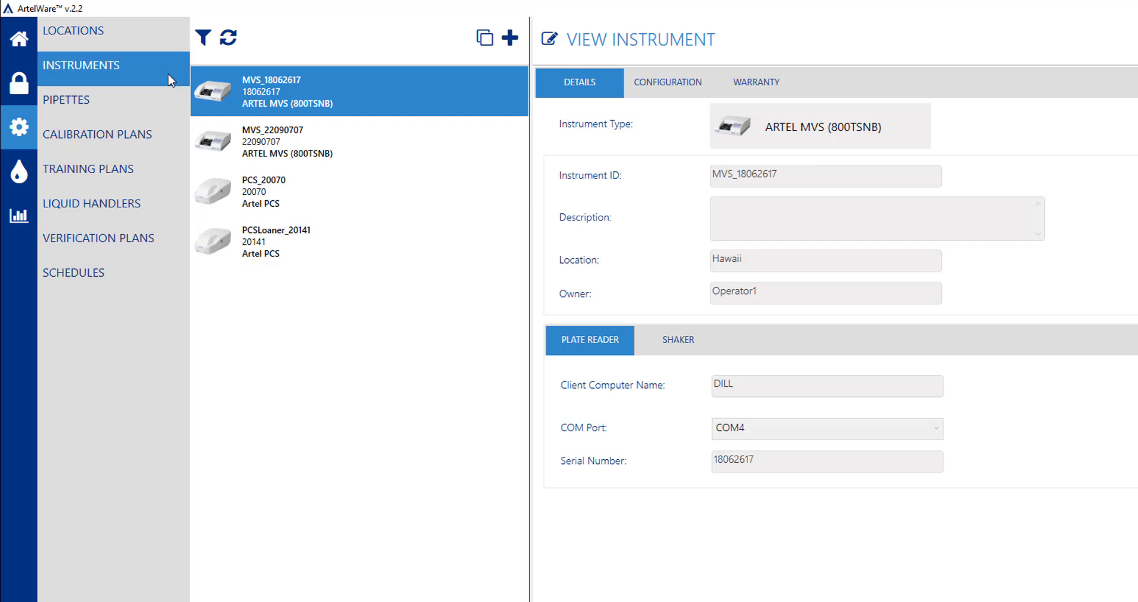
{"action": "left_click", "coordinate": [203, 42]}
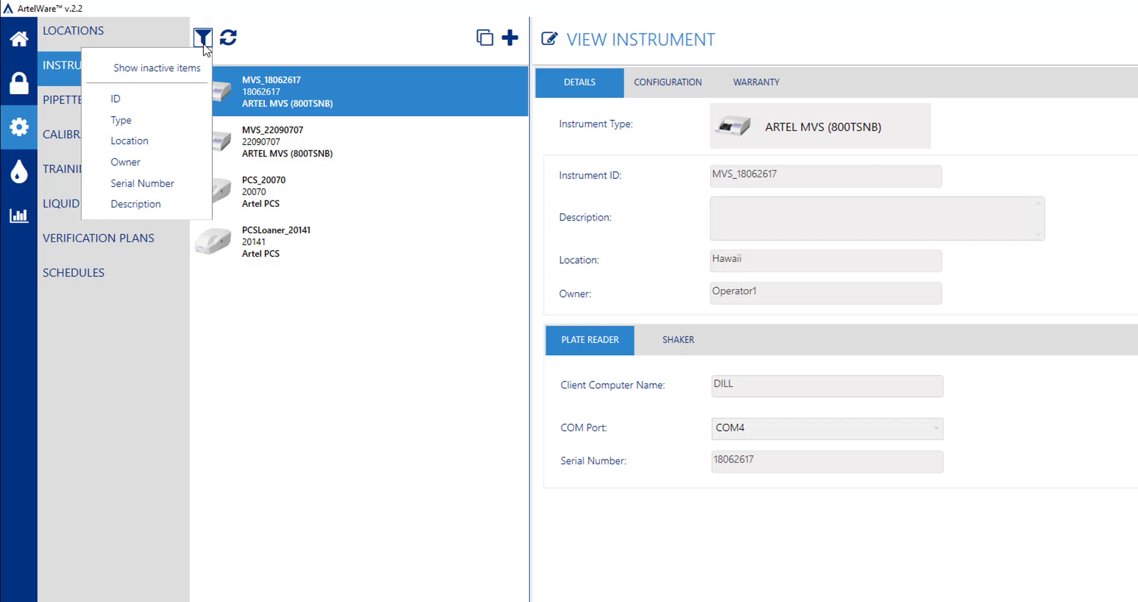
{"action": "left_click", "coordinate": [158, 141]}
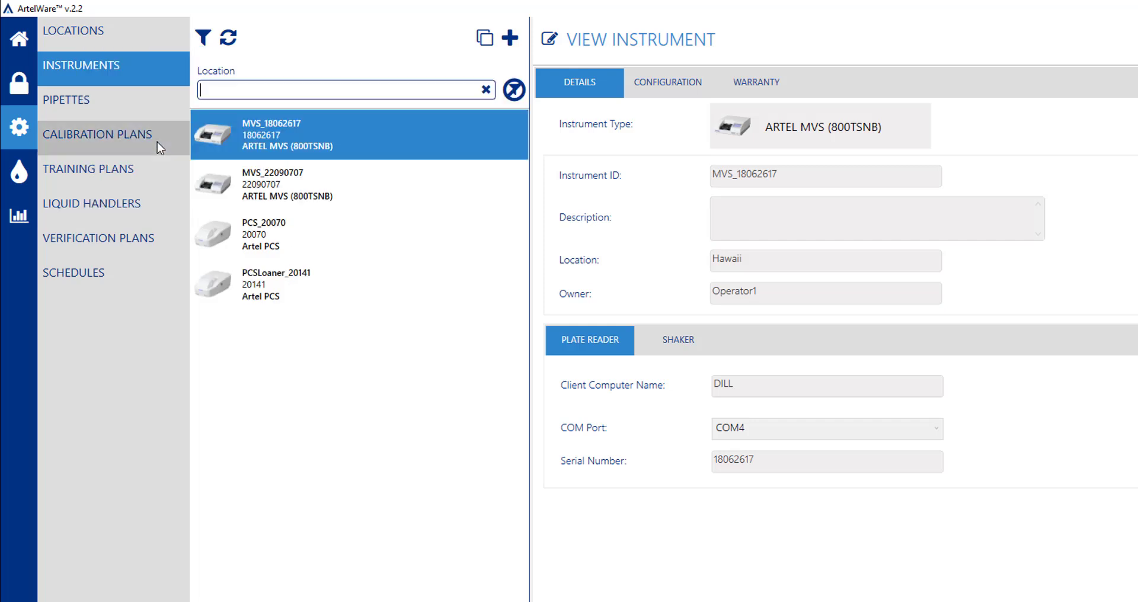
{"action": "type", "text": "cal"}
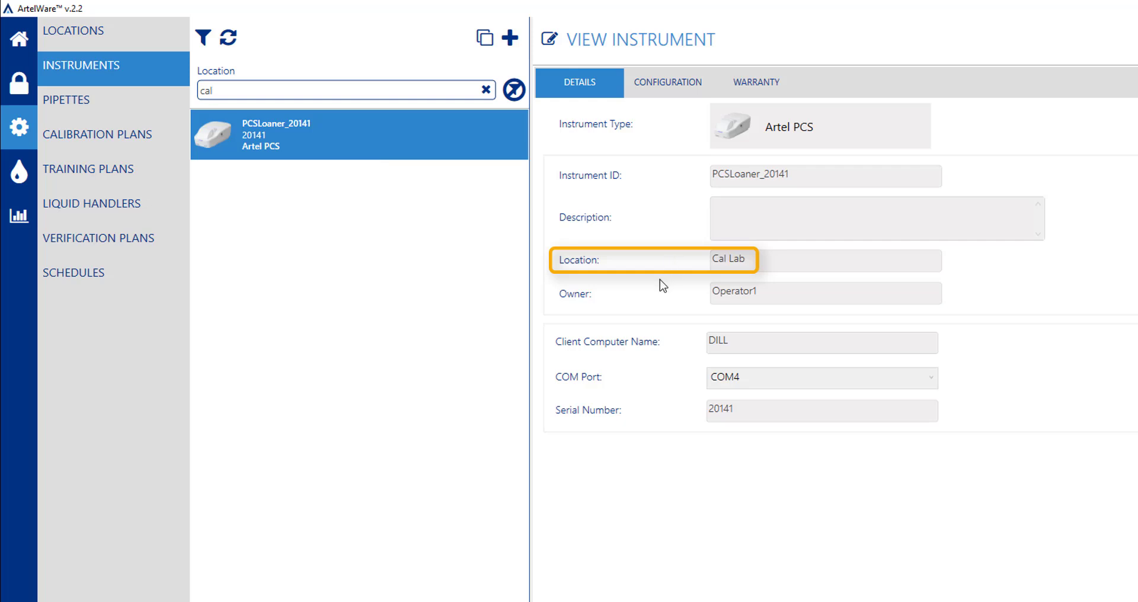
Step: Reassign the instrument PCSLoaner_20141 to the Hawaii location, save it and clear the instrument filter
{"action": "left_click", "coordinate": [548, 39]}
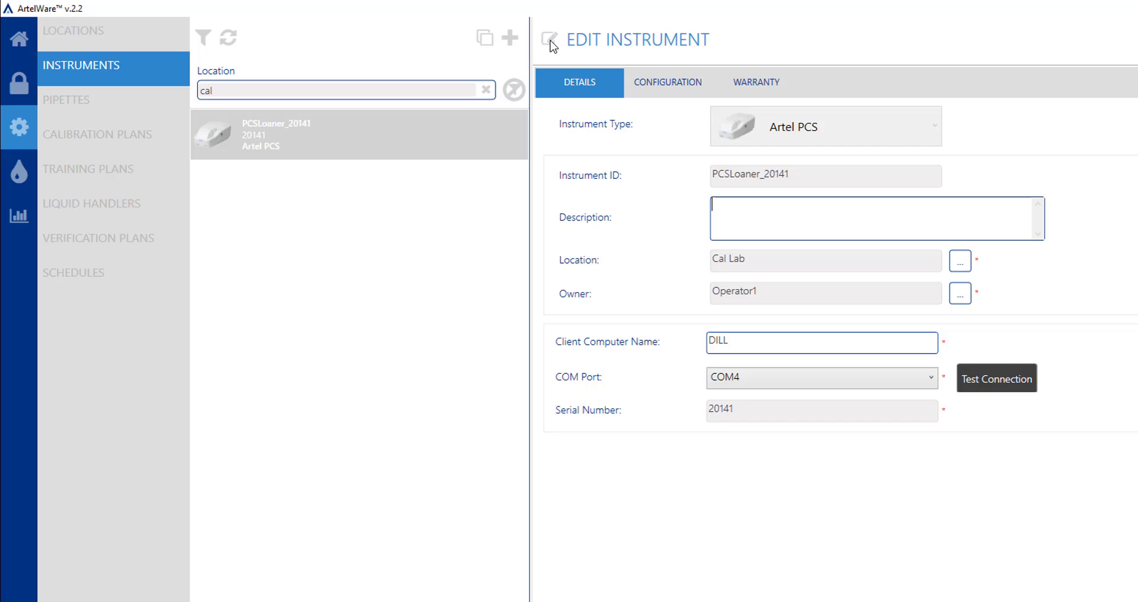
{"action": "left_click", "coordinate": [966, 266]}
{"action": "left_click", "coordinate": [639, 367]}
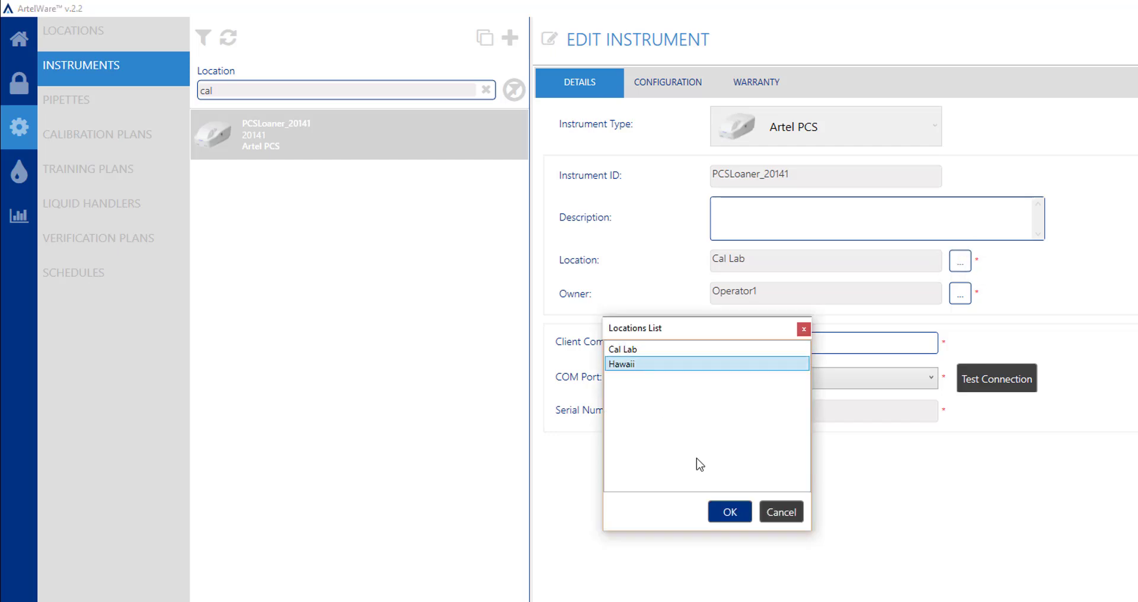
{"action": "left_click", "coordinate": [728, 512]}
{"action": "left_click", "coordinate": [908, 578]}
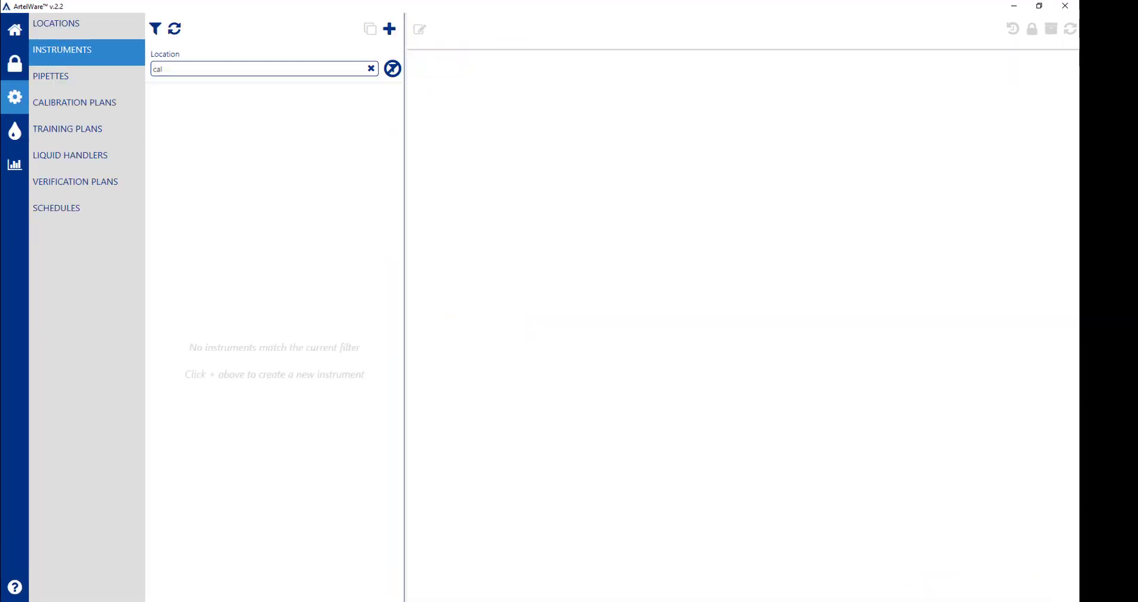
{"action": "left_click", "coordinate": [394, 70]}
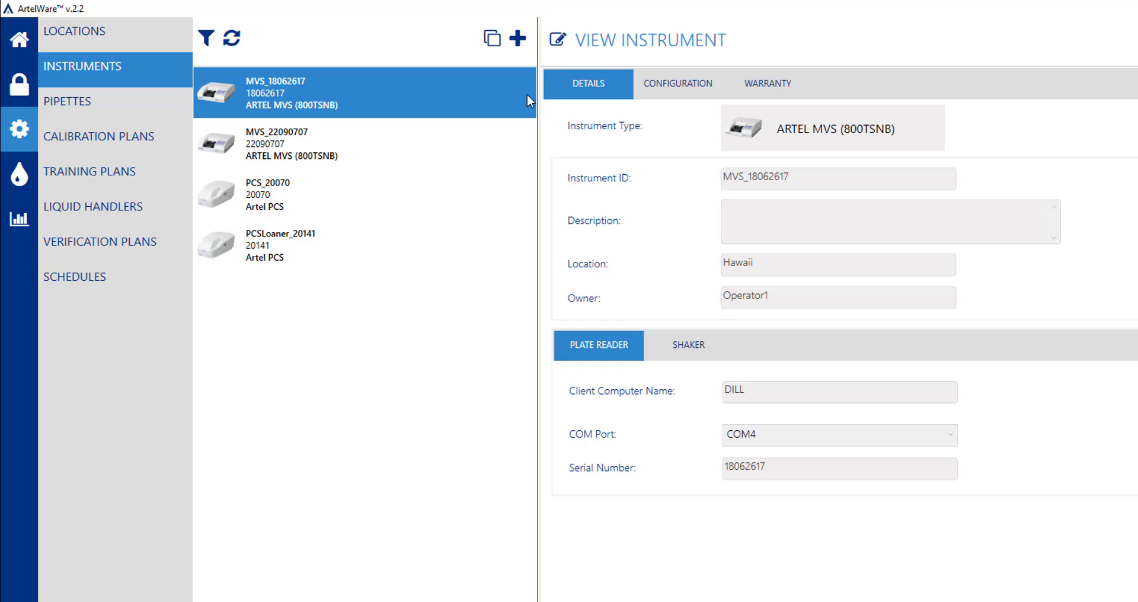
Step: Filter the pipettes by location with the text "cal"
{"action": "left_click", "coordinate": [160, 107]}
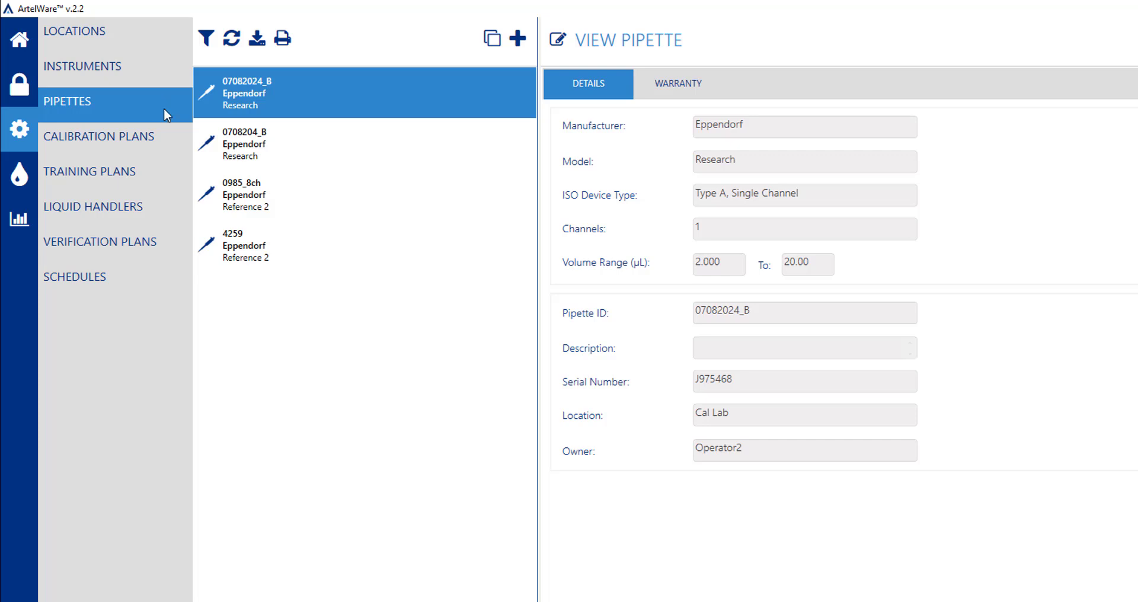
{"action": "left_click", "coordinate": [208, 45]}
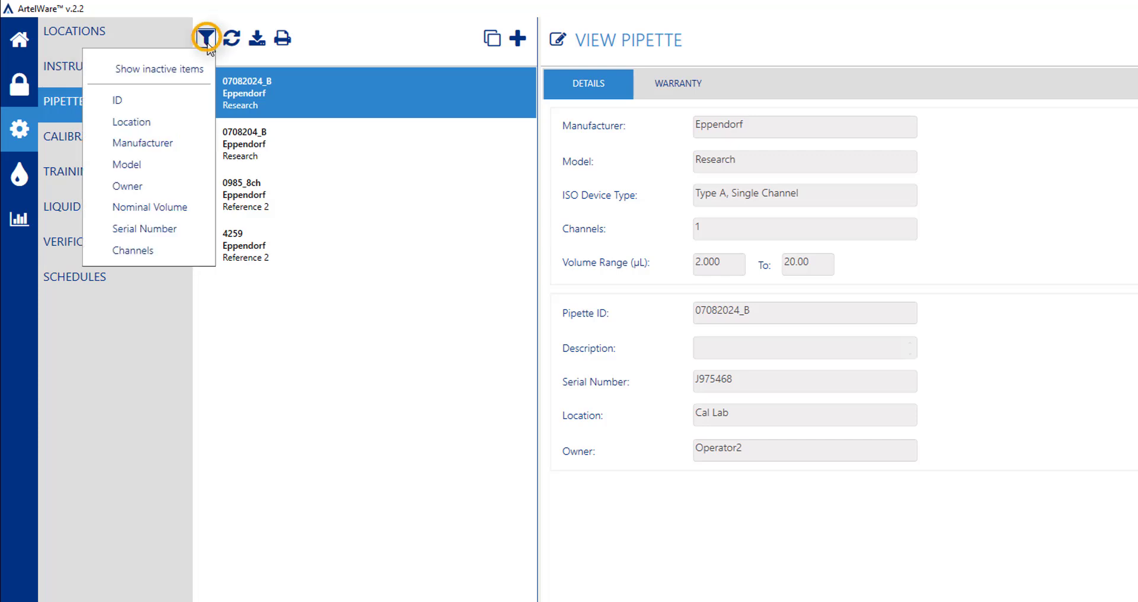
{"action": "left_click", "coordinate": [192, 123]}
{"action": "type", "text": "cal"}
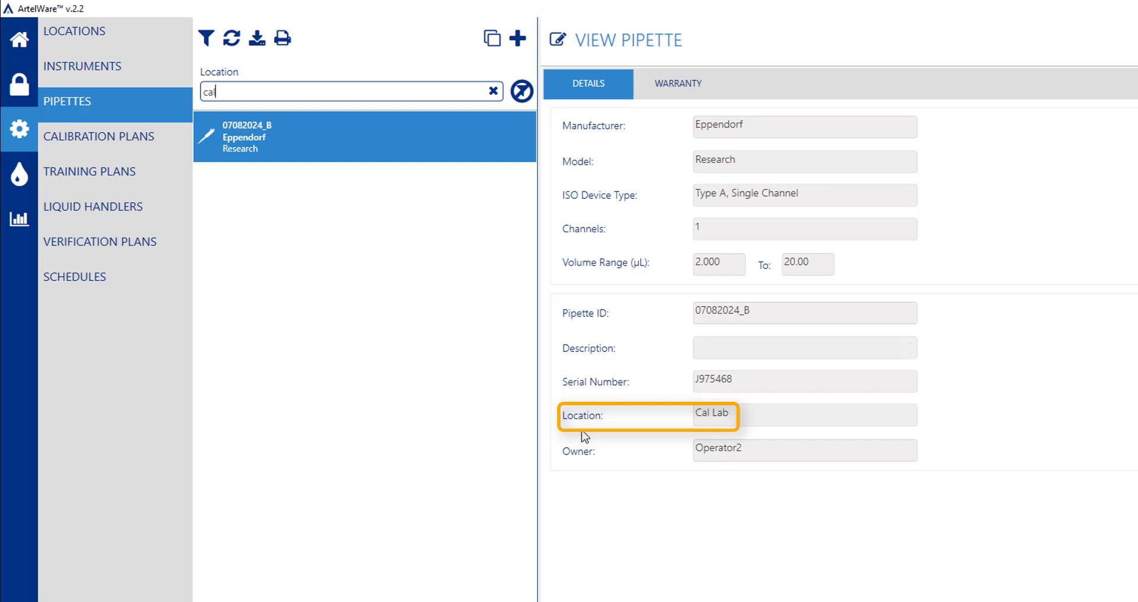
Step: Reassign the pipette 07082024_B to the Hawaii location, save it and clear the pipette filter
{"action": "left_click", "coordinate": [558, 40]}
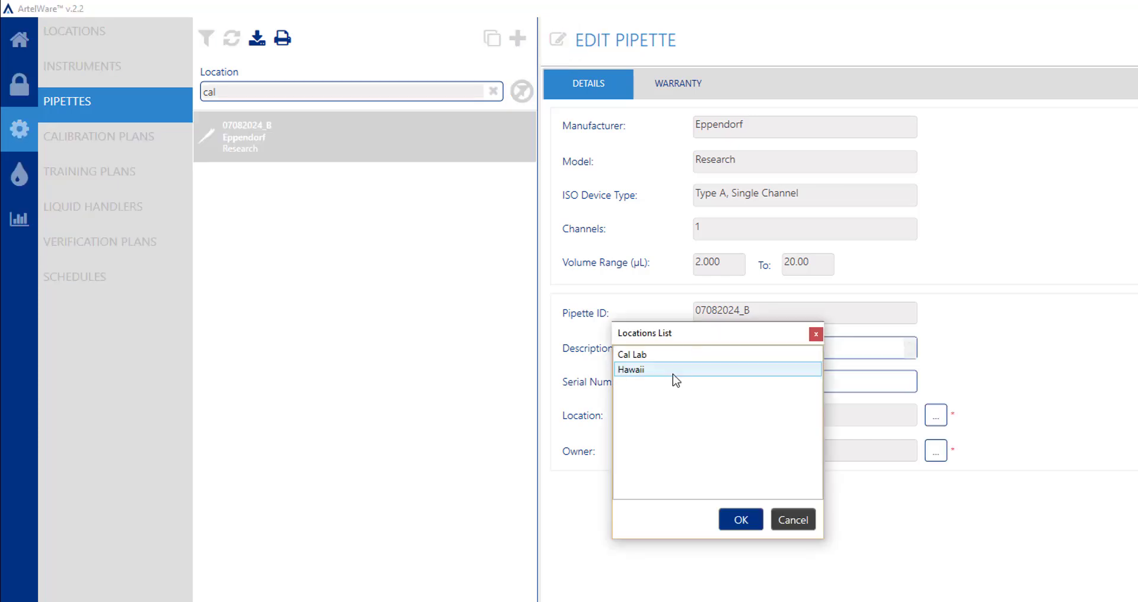
{"action": "left_click", "coordinate": [652, 371]}
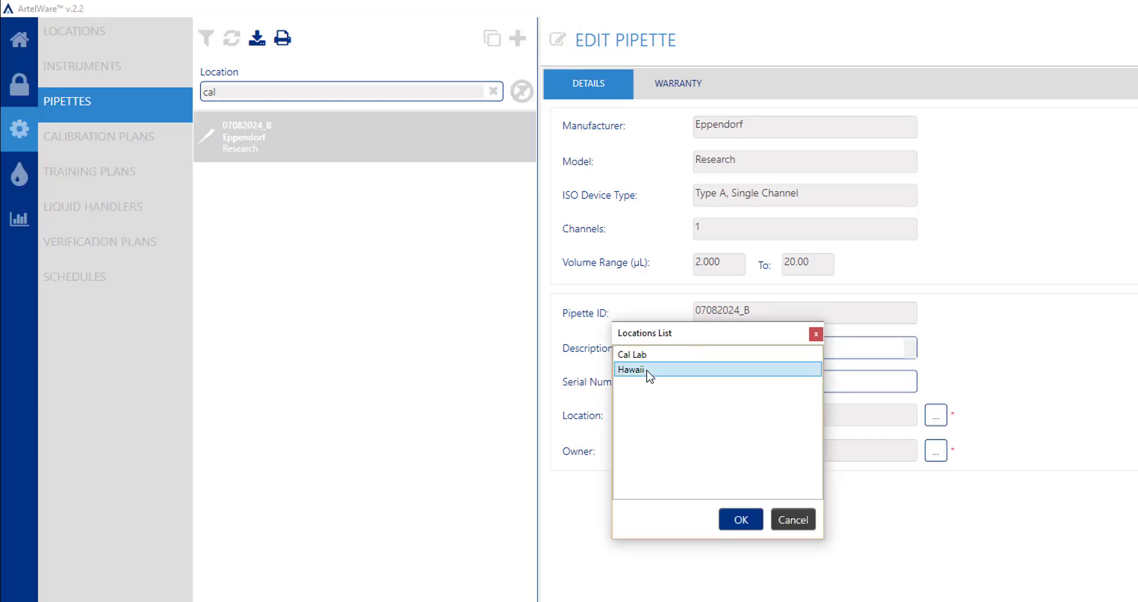
{"action": "left_click", "coordinate": [744, 528]}
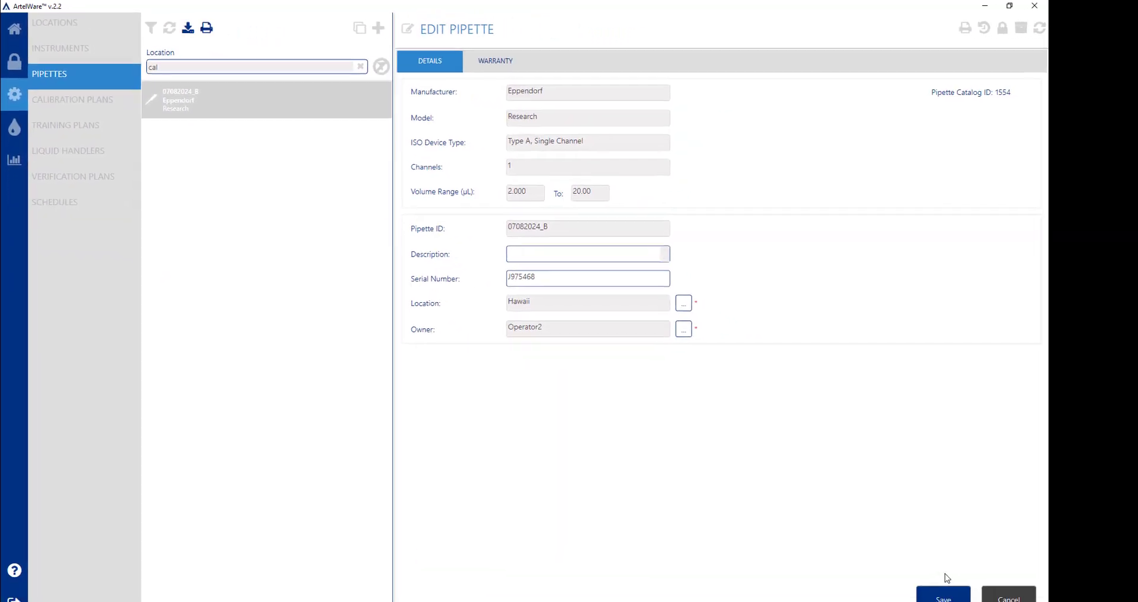
{"action": "left_click", "coordinate": [940, 592]}
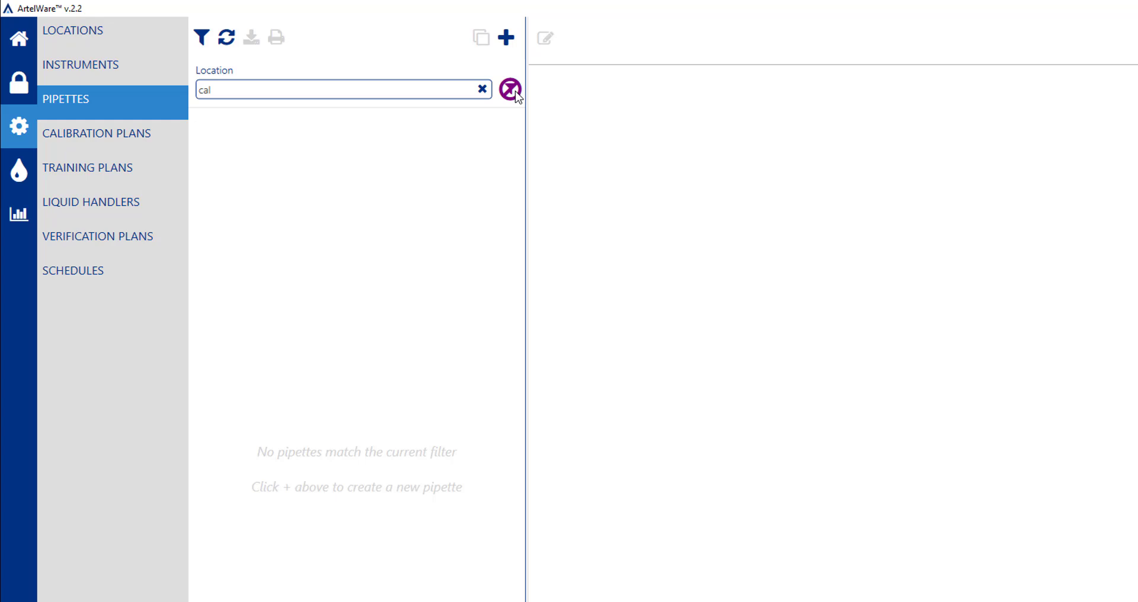
{"action": "left_click", "coordinate": [509, 89]}
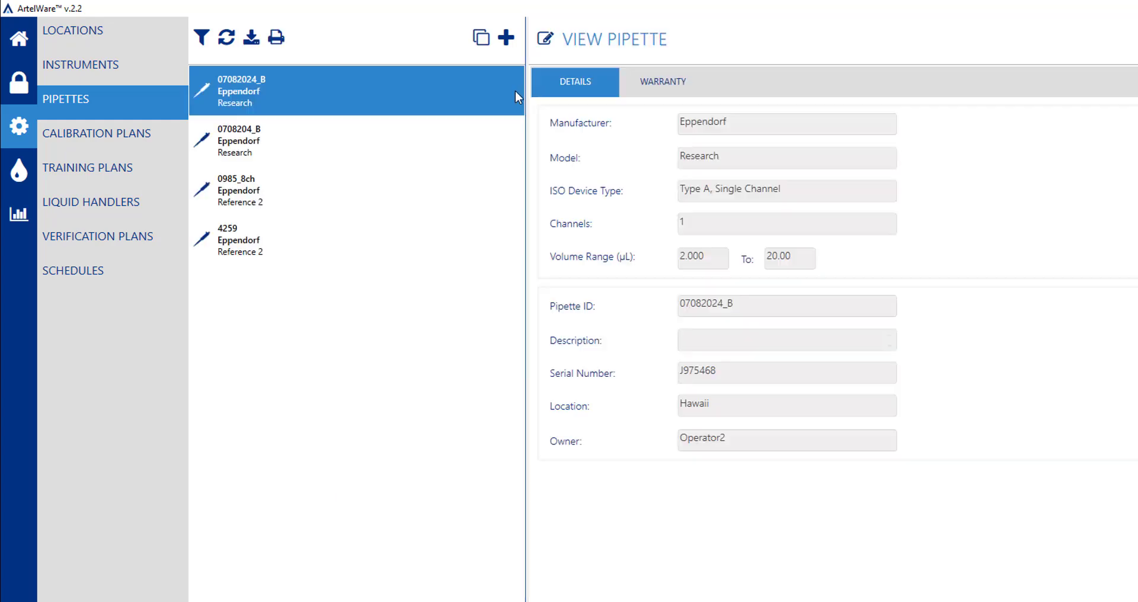
Step: Filter the liquid handlers by location with the text "cal"
{"action": "left_click", "coordinate": [170, 209]}
{"action": "left_click", "coordinate": [201, 37]}
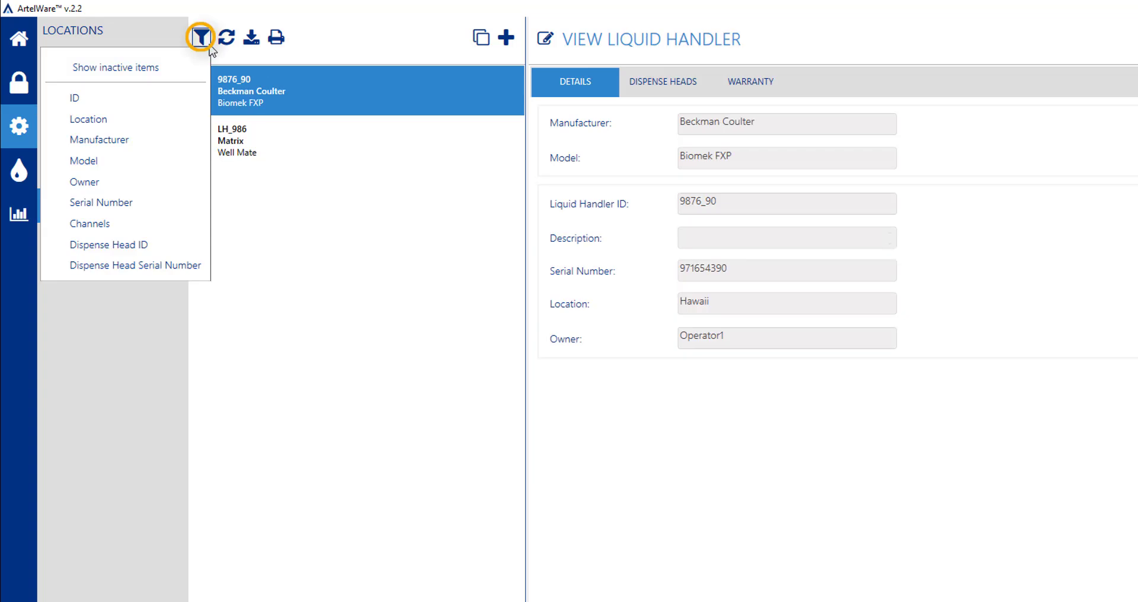
{"action": "left_click", "coordinate": [184, 121]}
{"action": "type", "text": "cal"}
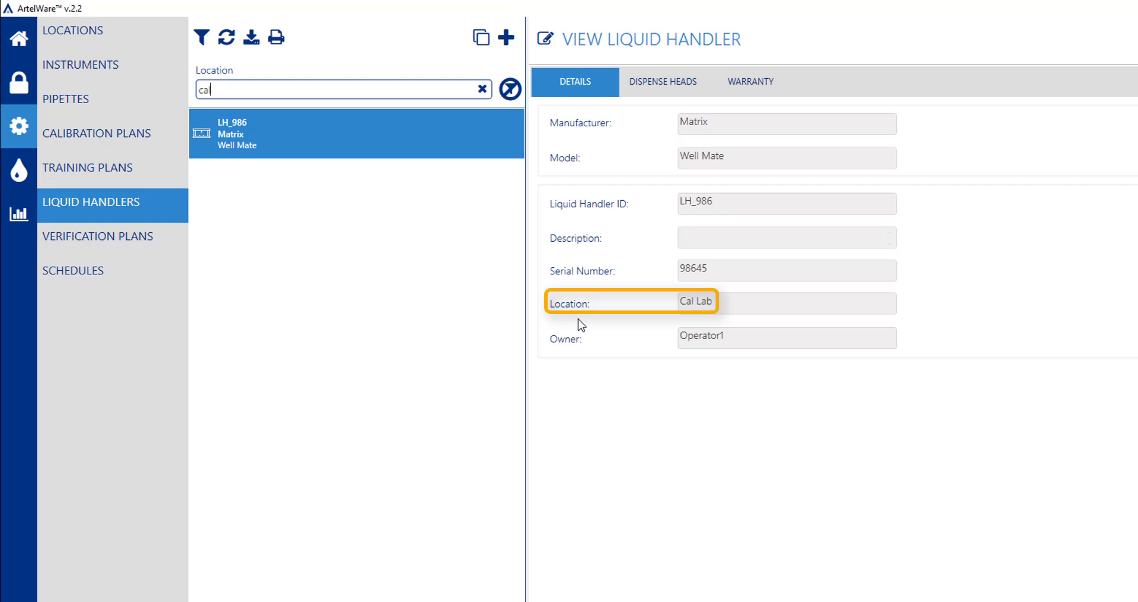
Step: Reassign the liquid handler LH_986 to the Hawaii location, save it and clear the liquid handler filter
{"action": "left_click", "coordinate": [546, 39]}
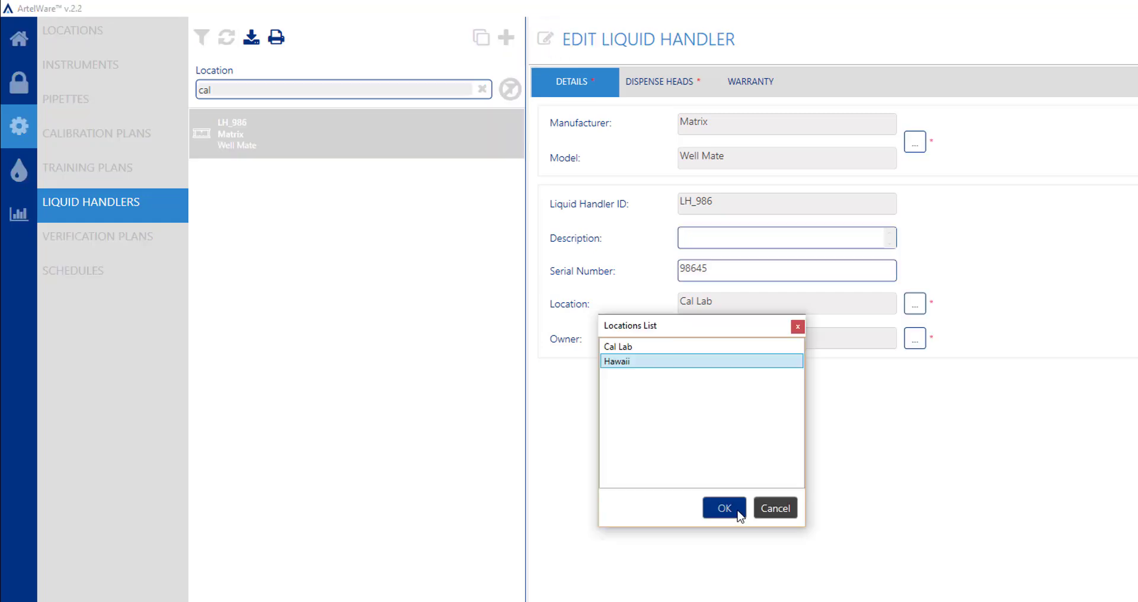
{"action": "left_click", "coordinate": [738, 511]}
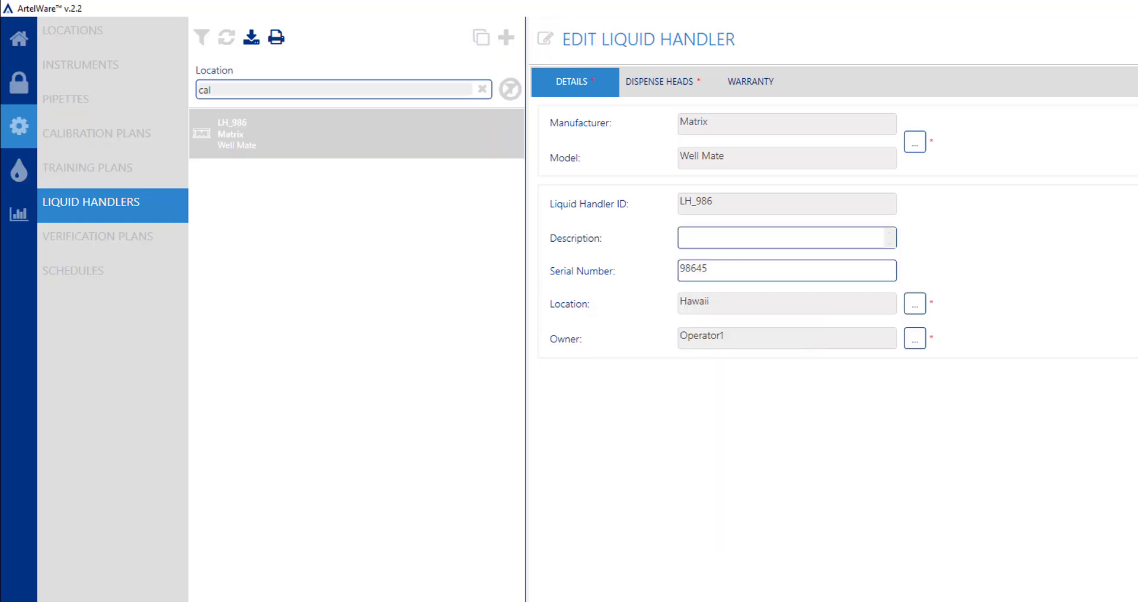
{"action": "key", "text": "Return"}
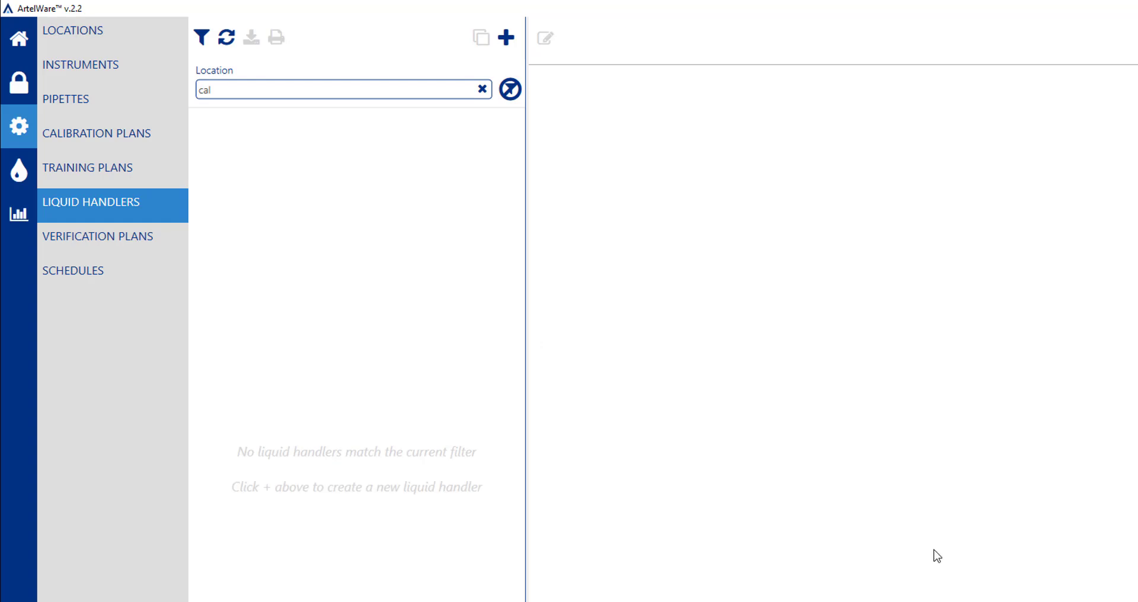
{"action": "left_click", "coordinate": [511, 89]}
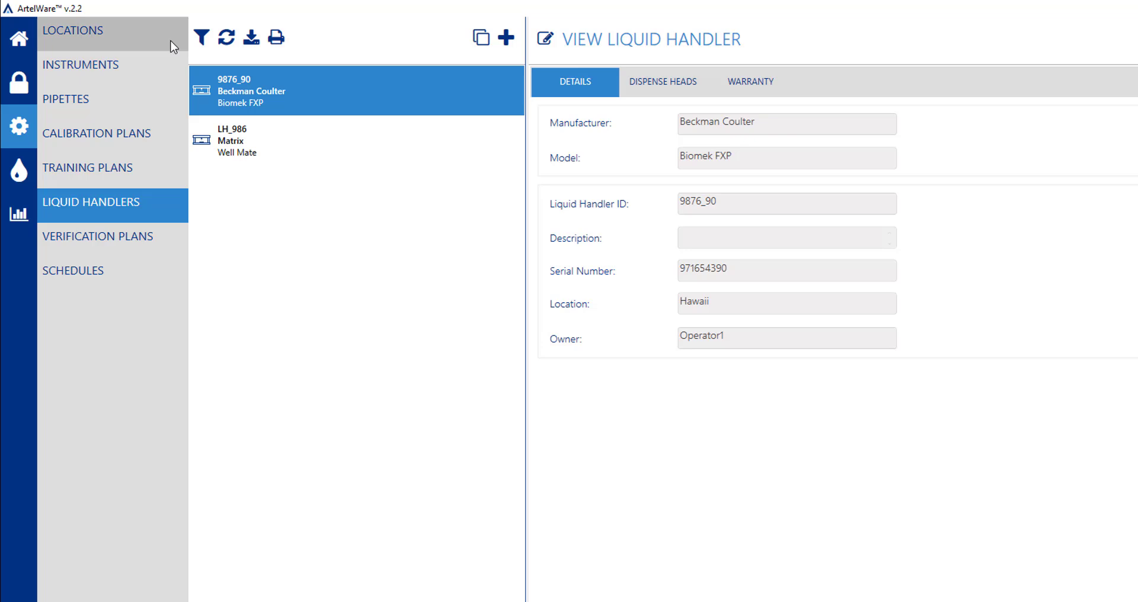
Step: Deactivate the Cal Lab location, signing the e-signature with the account password
{"action": "left_click", "coordinate": [171, 43]}
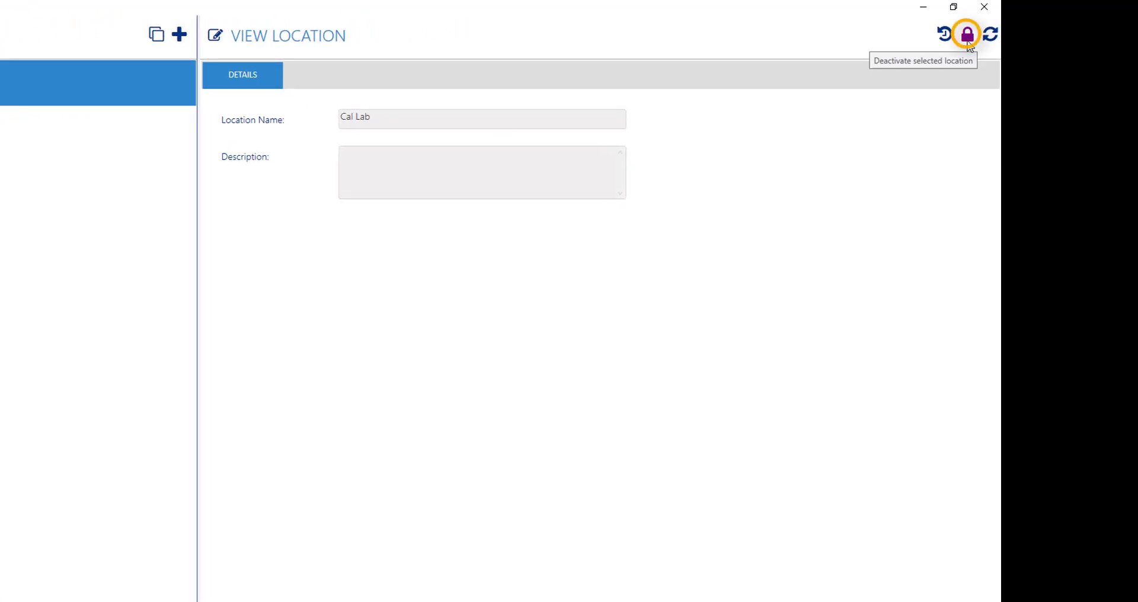
{"action": "left_click", "coordinate": [968, 36]}
{"action": "key", "text": "ctrl+v"}
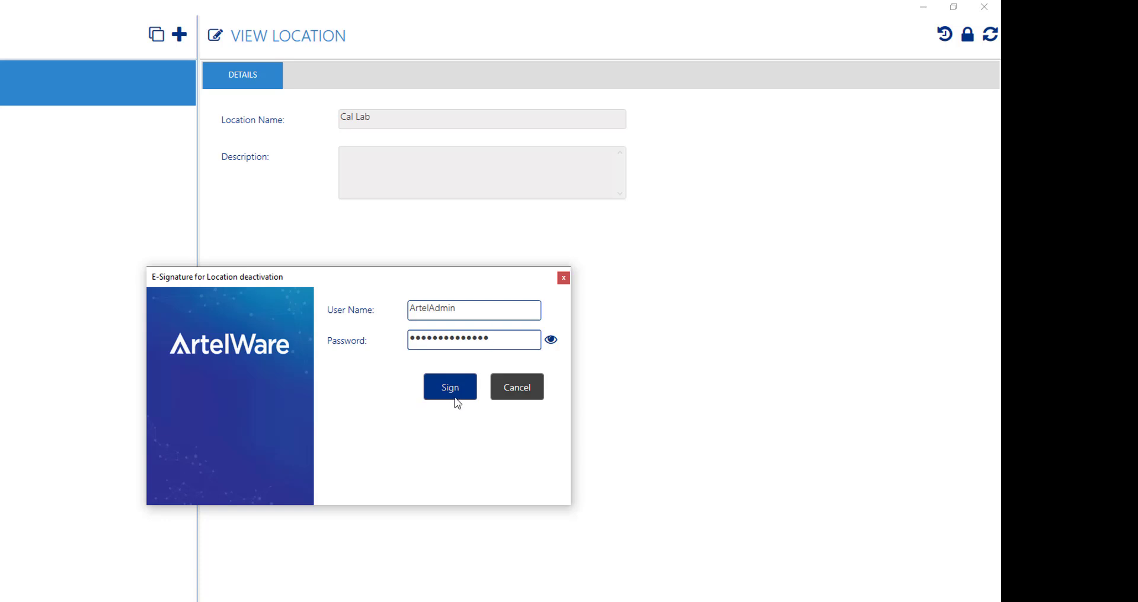
{"action": "left_click", "coordinate": [455, 398]}
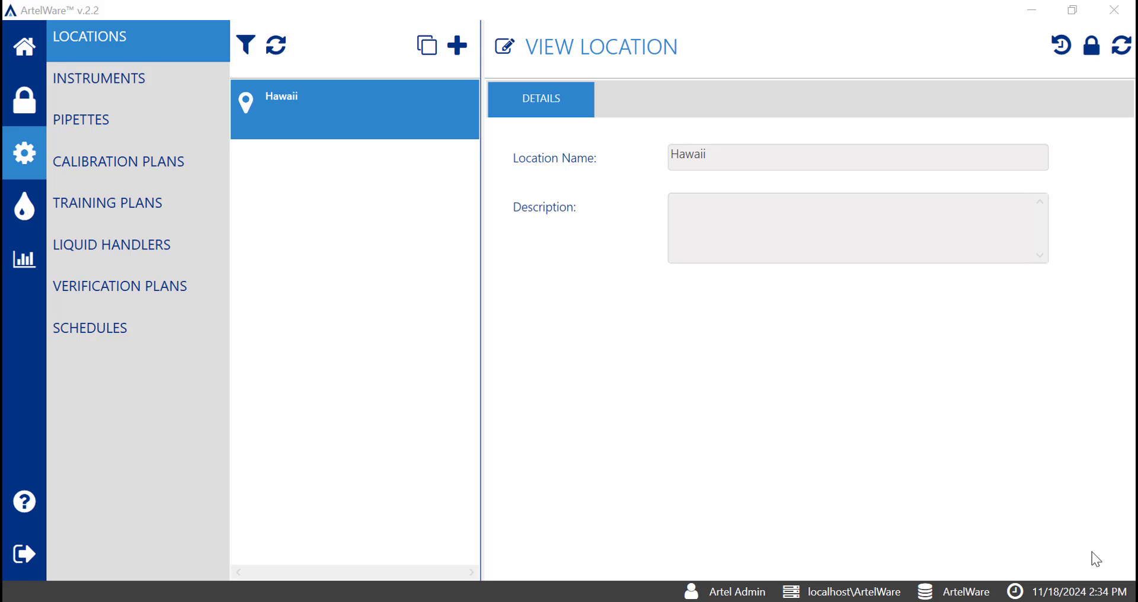
Step: Show the inactive locations and reactivate Cal Lab, signing the e-signature with the account password
{"action": "left_click", "coordinate": [245, 45]}
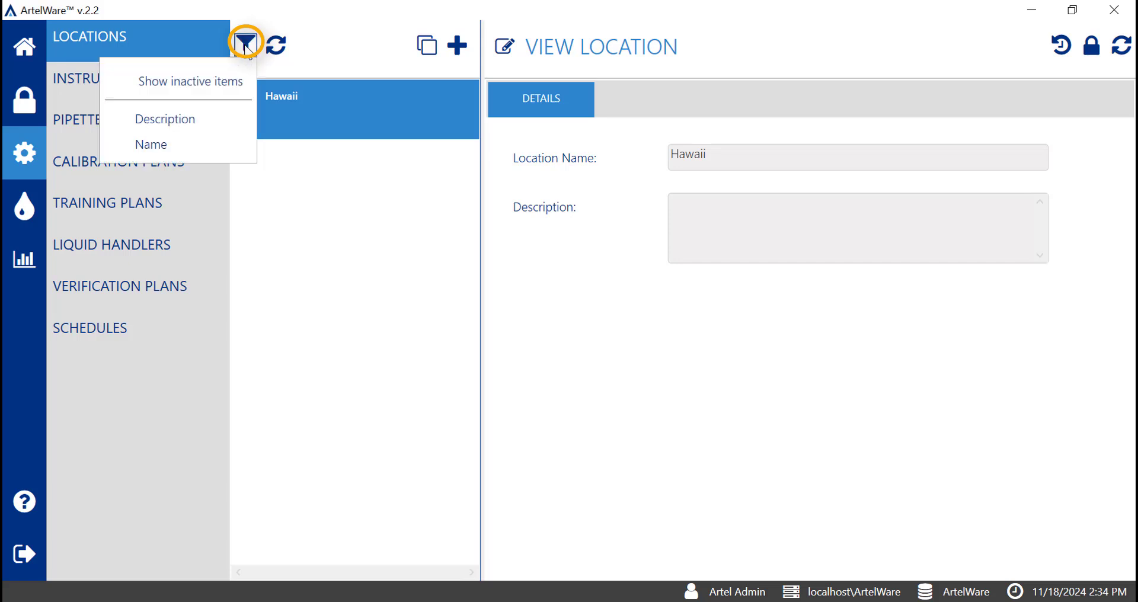
{"action": "left_click", "coordinate": [240, 94]}
{"action": "left_click", "coordinate": [414, 128]}
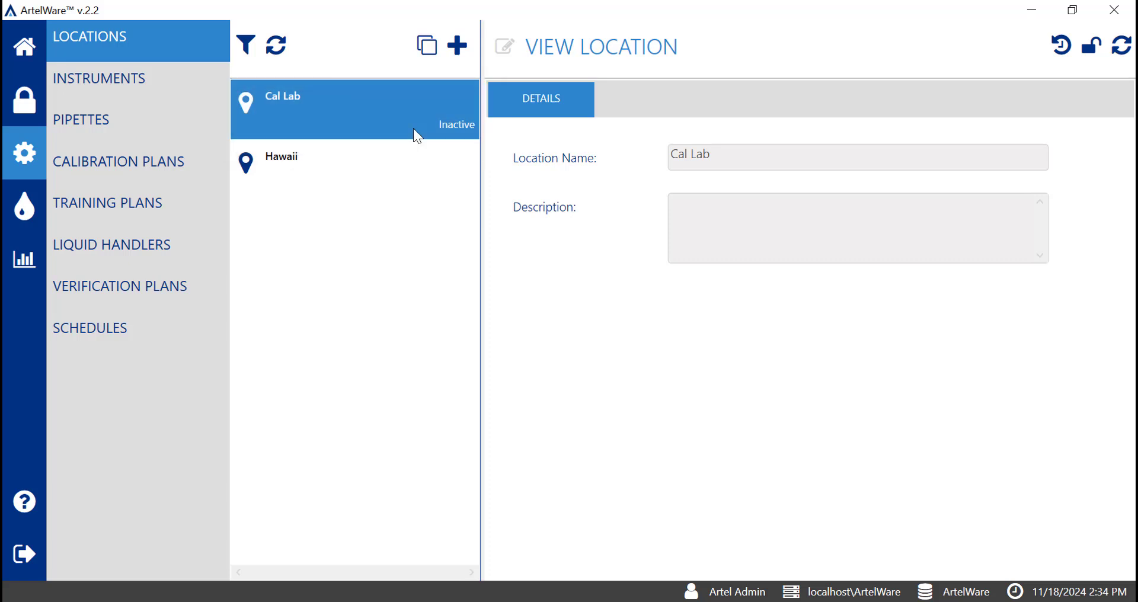
{"action": "left_click", "coordinate": [1091, 47]}
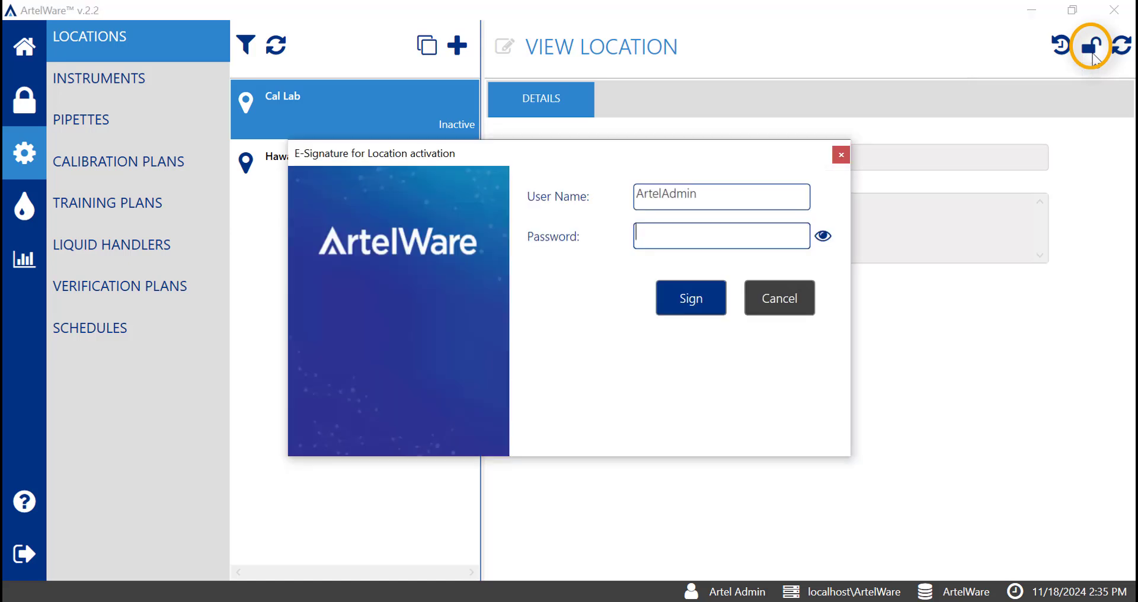
{"action": "key", "text": "ctrl+v"}
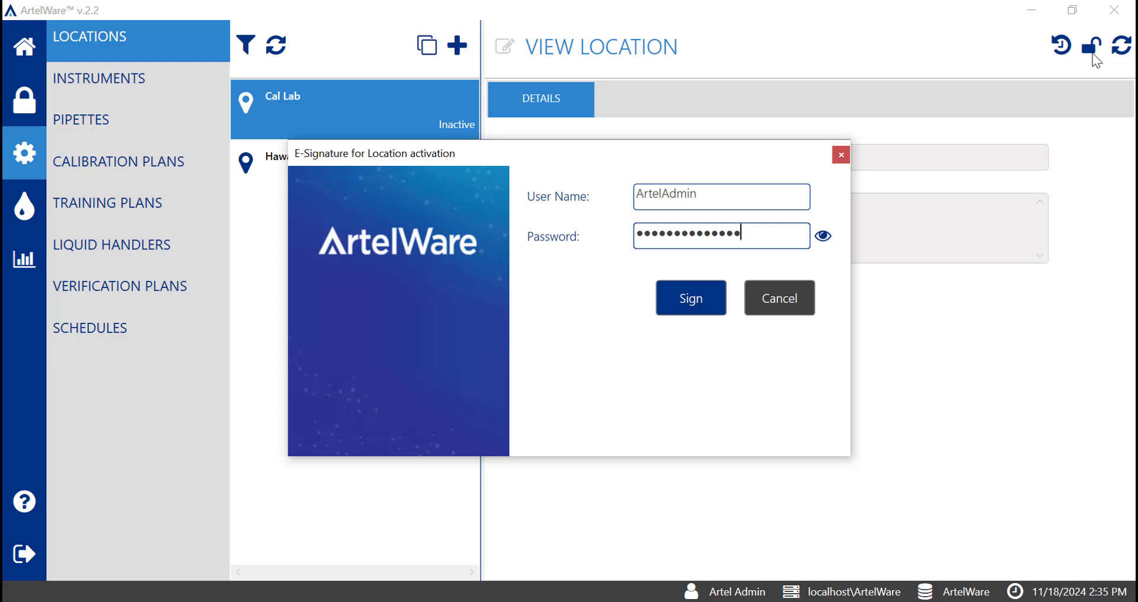
{"action": "left_click", "coordinate": [715, 306]}
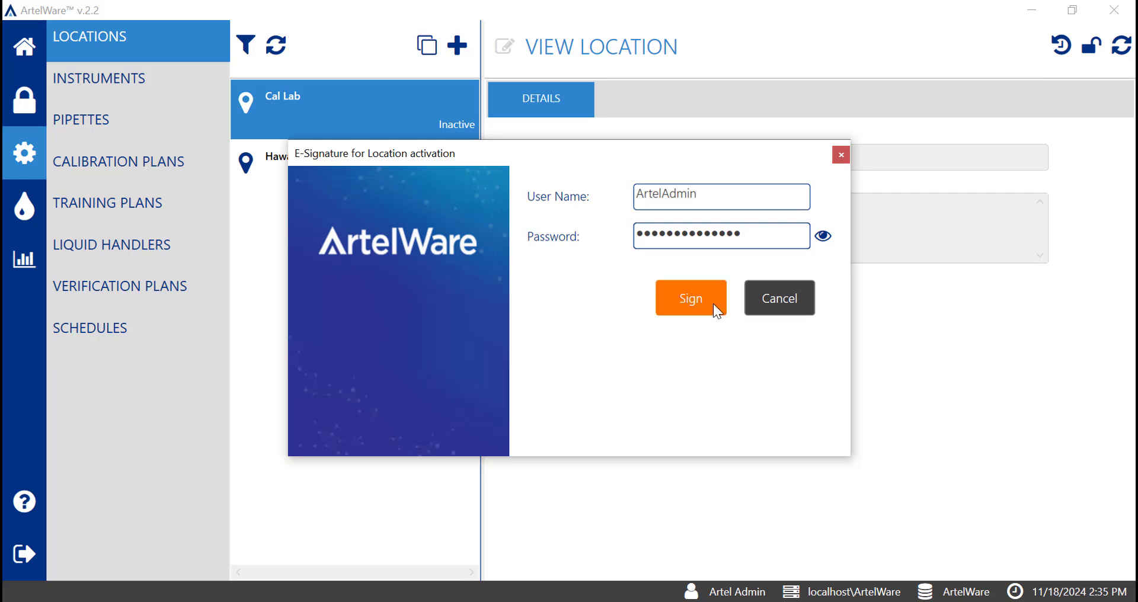